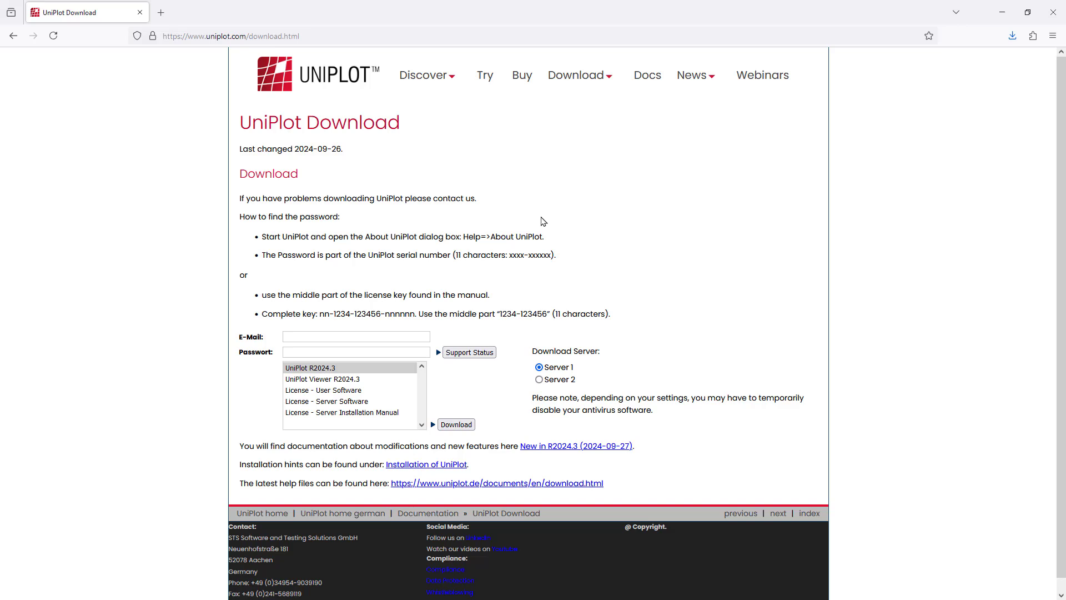
Step: Select the required downloads in the list: License - Server Software, License - User Software and UniPlot R2024.3
left_click(327, 402)
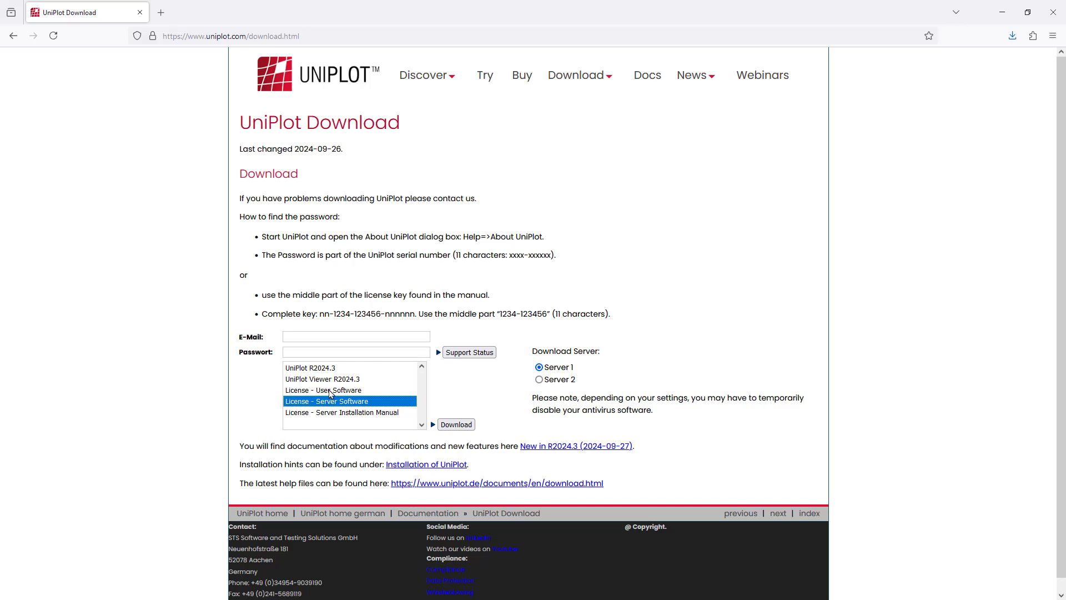
left_click(330, 391)
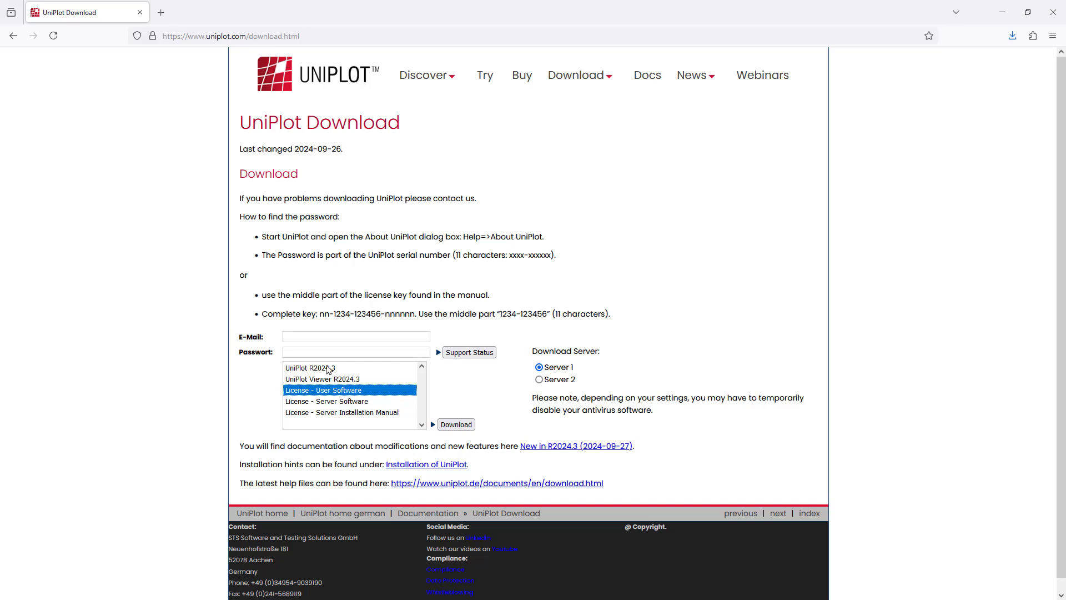
left_click(328, 368)
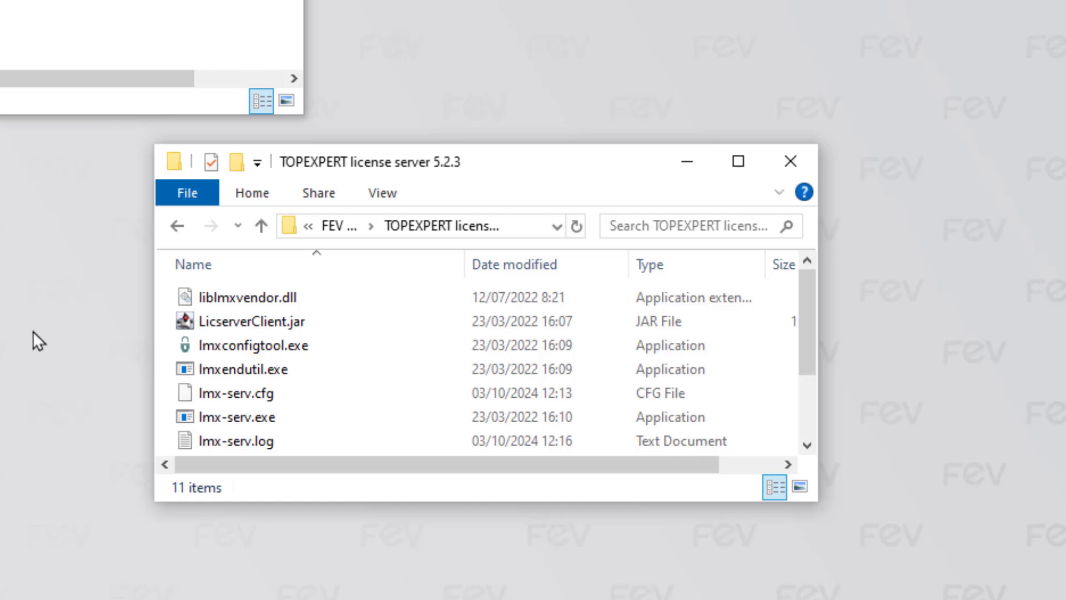
Step: Run lmxconfigtool.exe and save the HostID settings as LmxHostid.txt in the license info folder, replacing the existing file
left_click(248, 345)
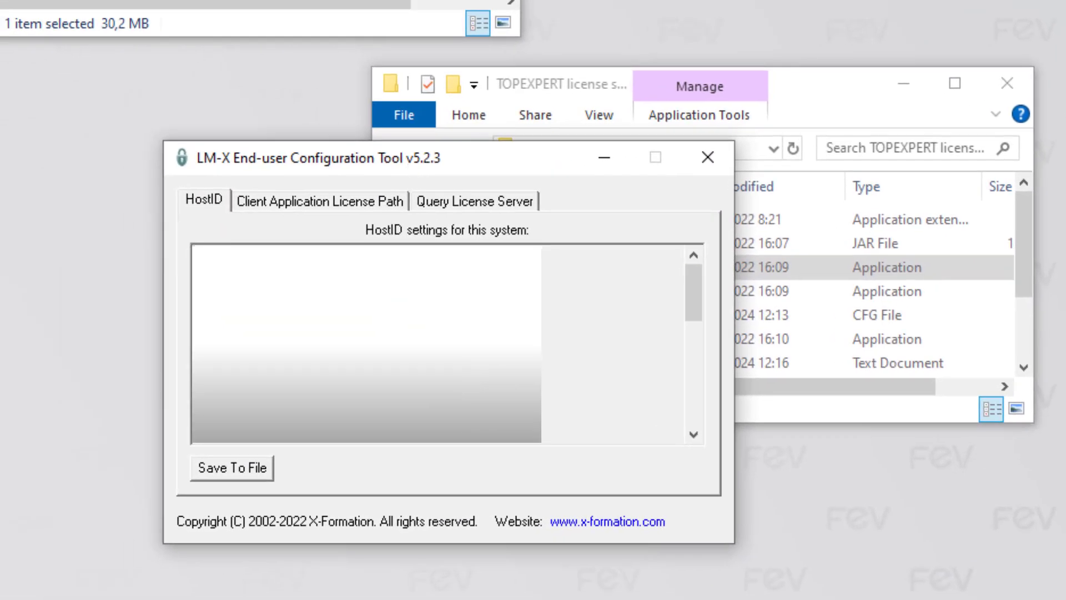
left_click(221, 468)
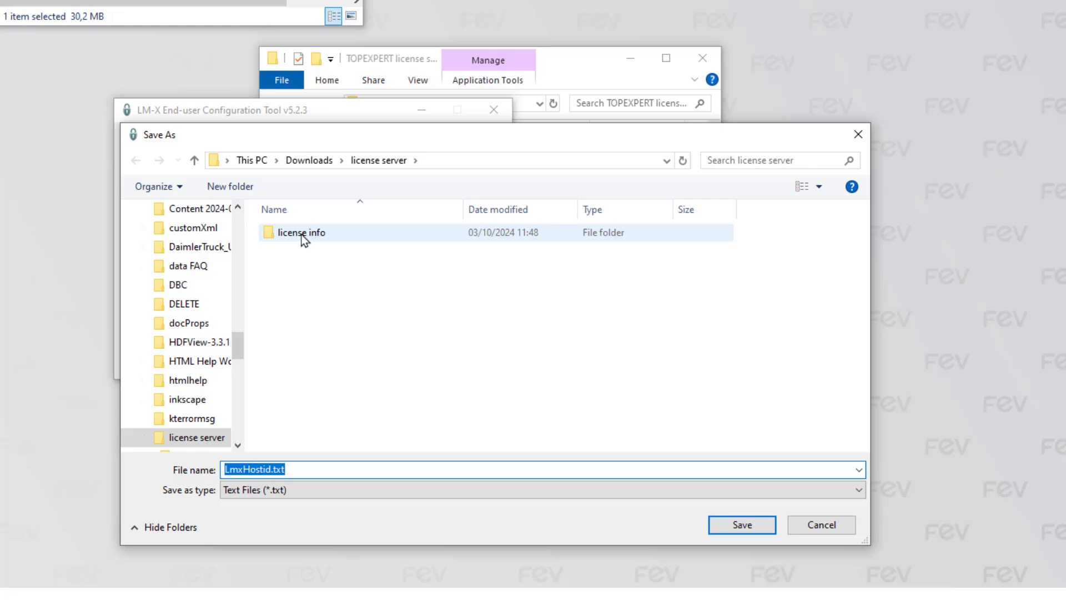
double_click(303, 233)
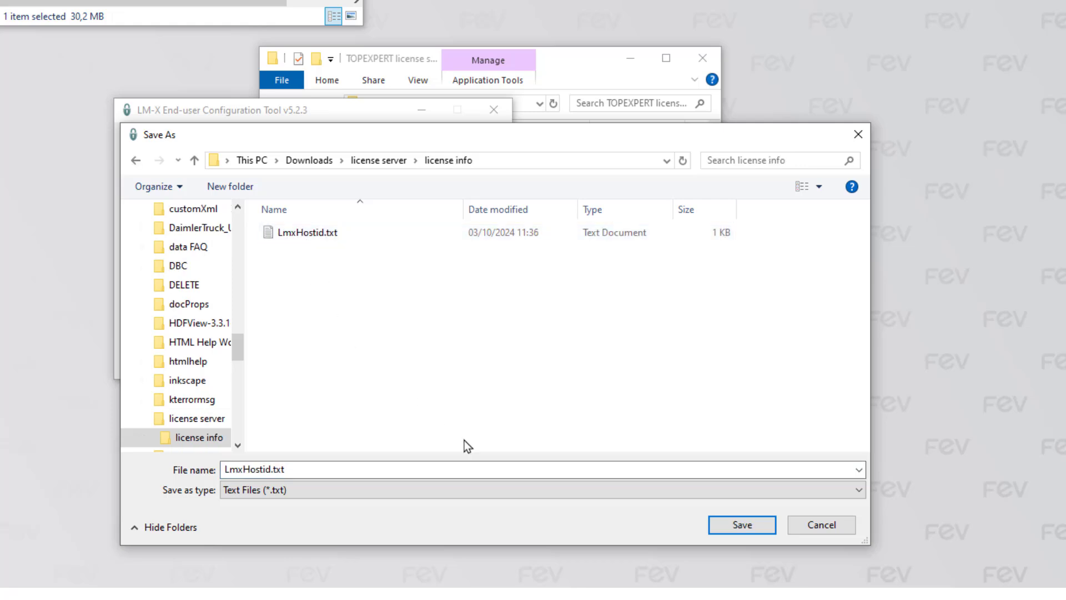
left_click(743, 526)
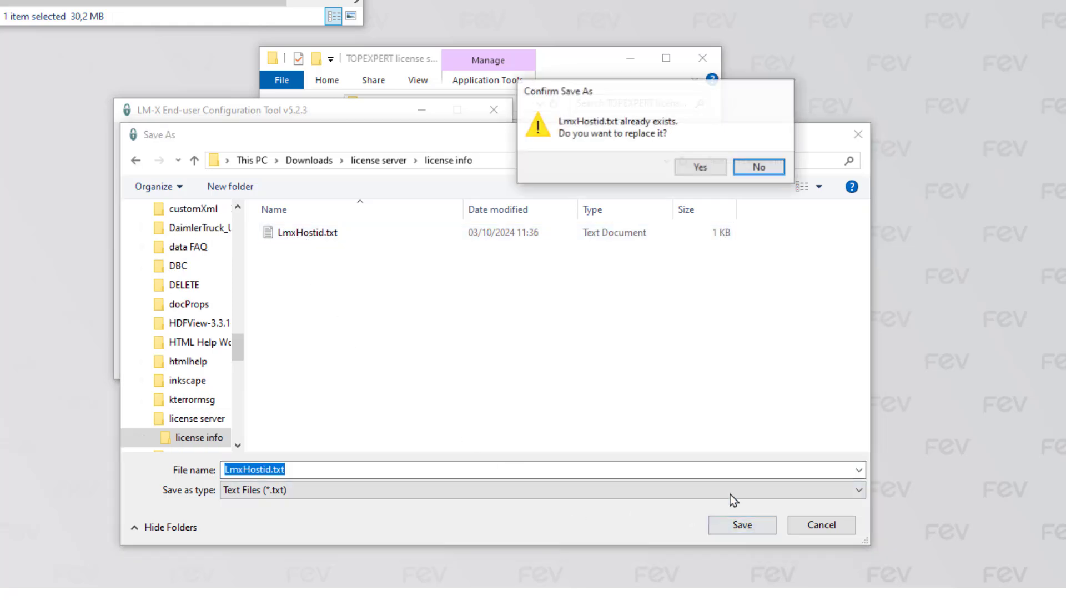
left_click(704, 168)
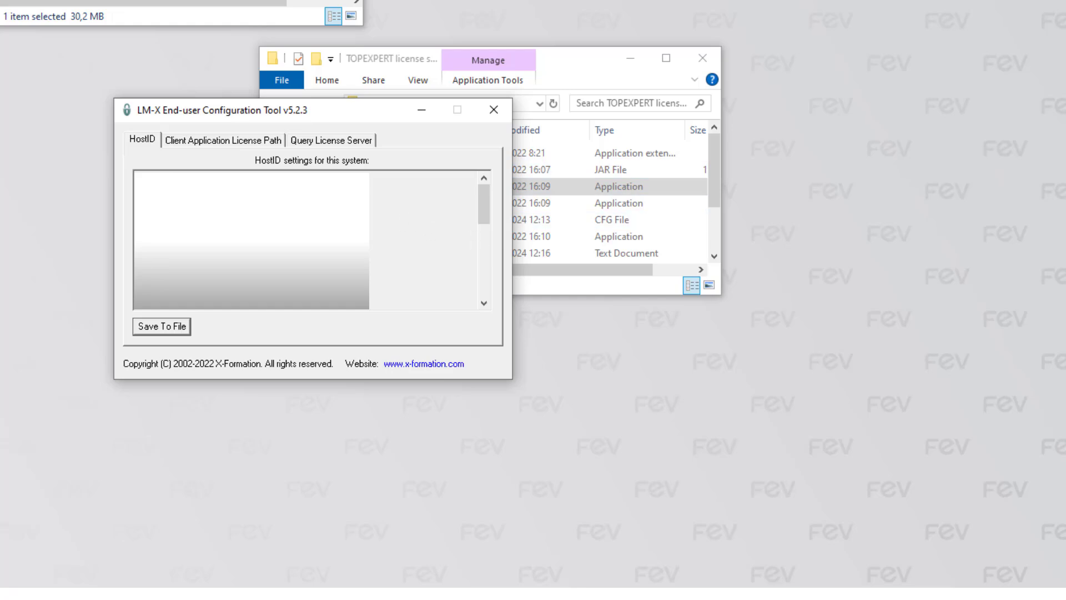
Step: Attach LmxHostid.txt from the license info folder to an e-mail requesting the license file with the license key, and send it to Uniplot Support
key("alt+Tab")
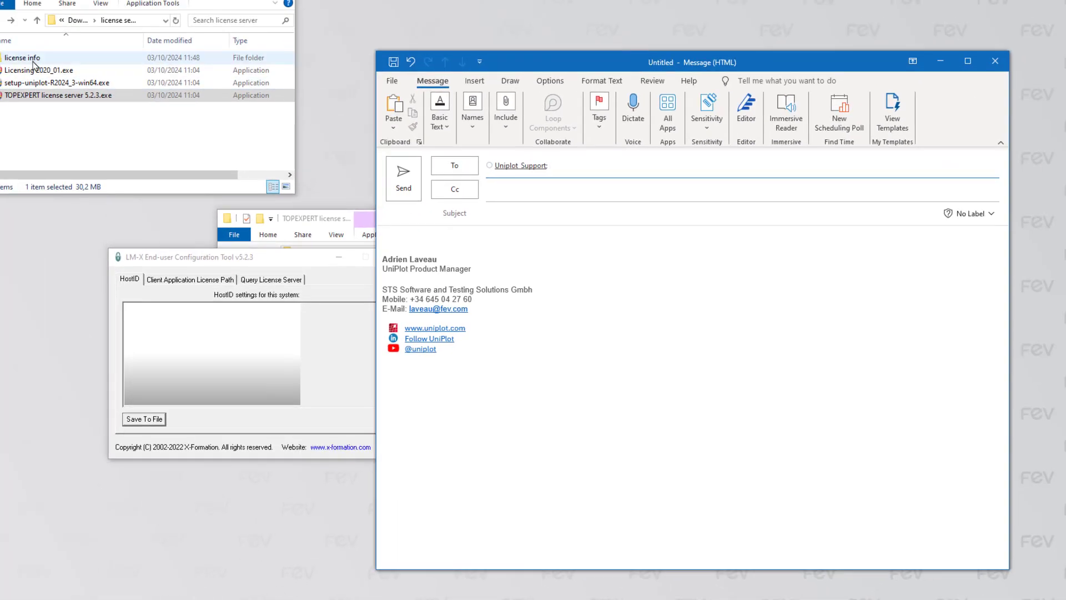
double_click(23, 58)
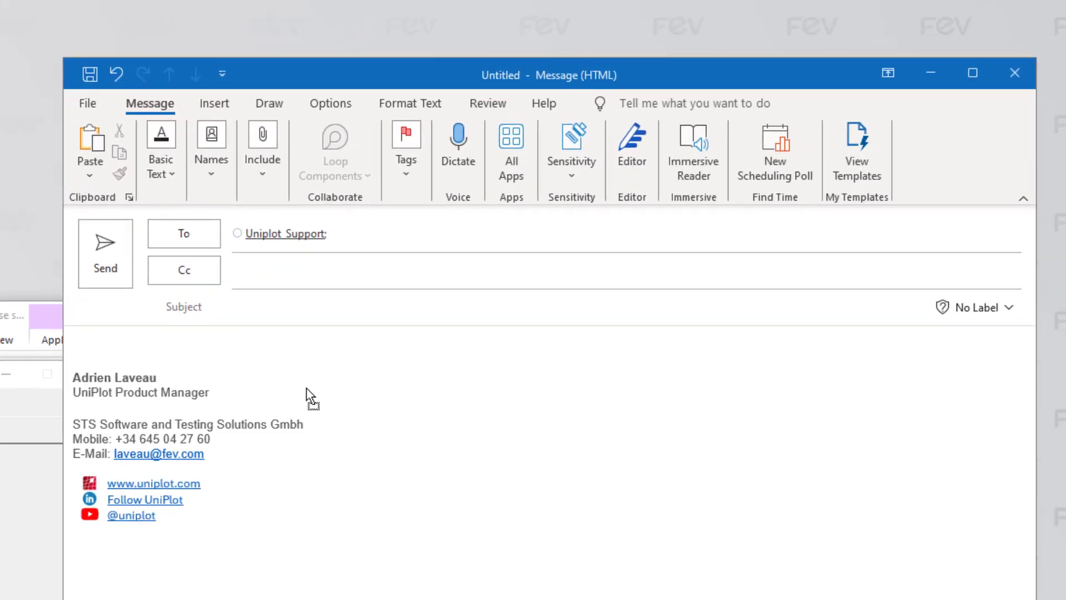
left_click_drag(309, 395, 309, 396)
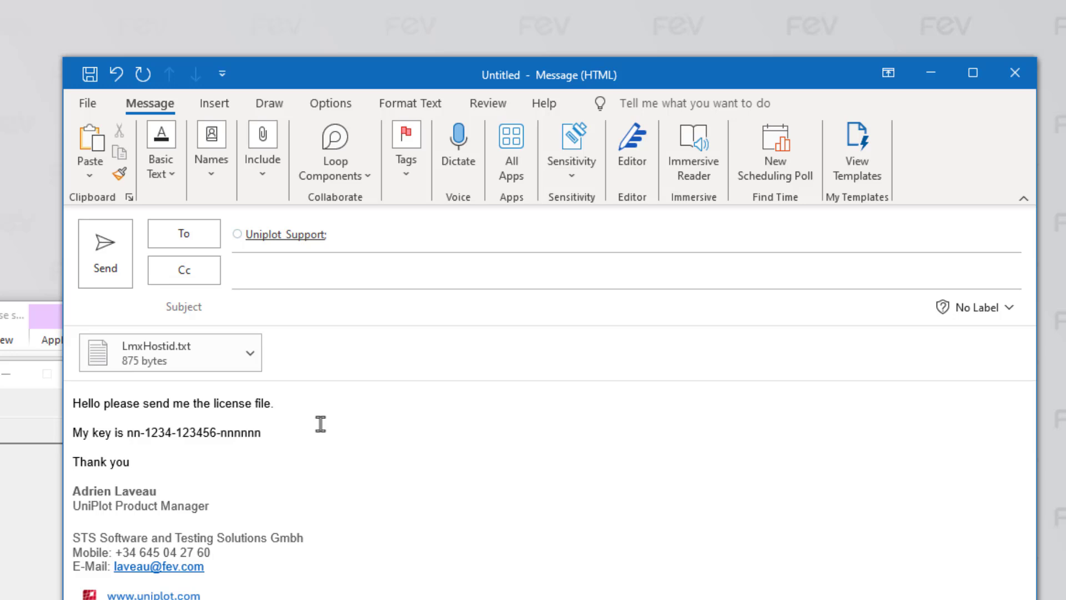
left_click(111, 276)
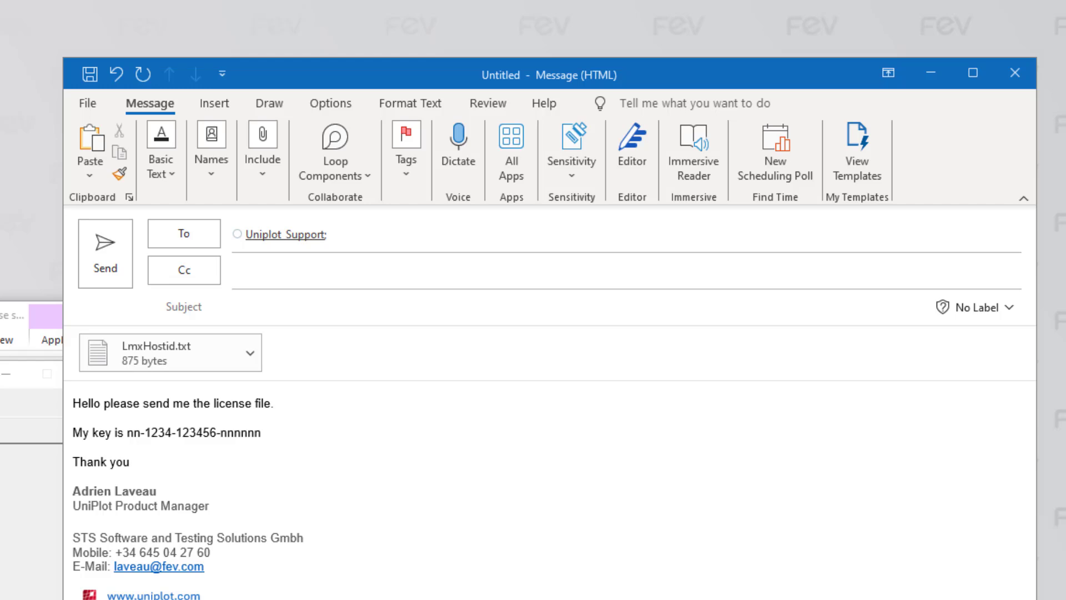
left_click(931, 73)
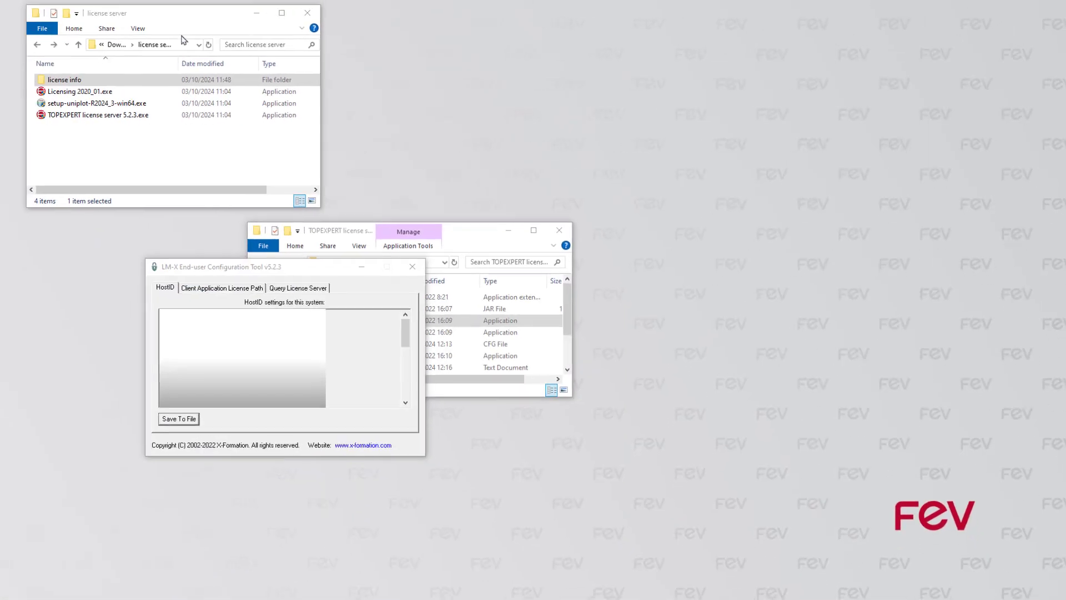
Step: Reposition and enlarge the TOPEXPERT license server 5.2.3 folder window so all files fit, and select the UniPlot server license file
left_click(500, 233)
left_click_drag(489, 237, 284, 230)
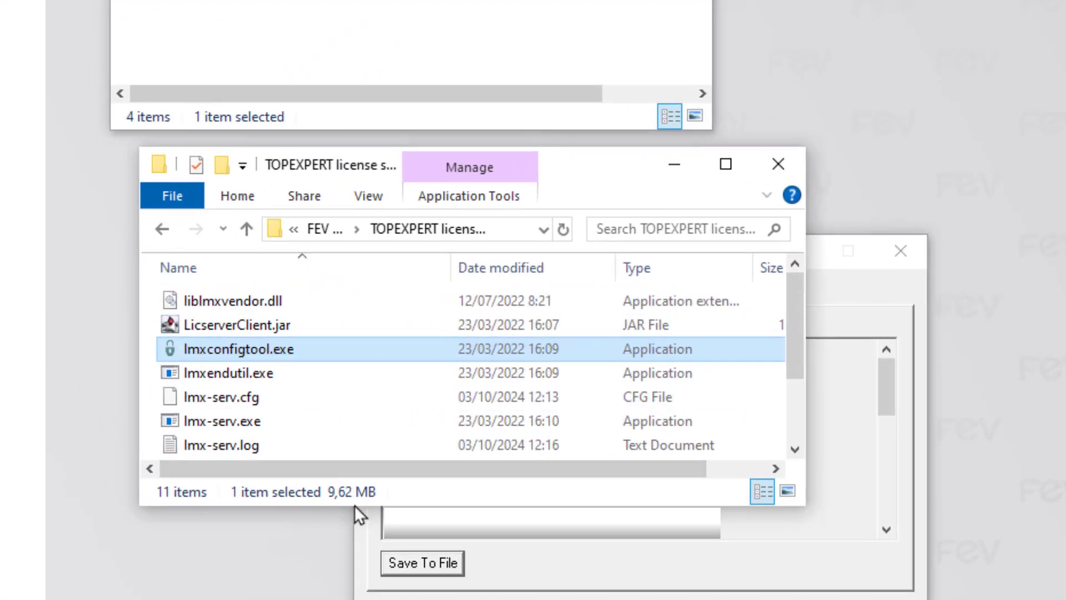
left_click_drag(316, 484, 339, 599)
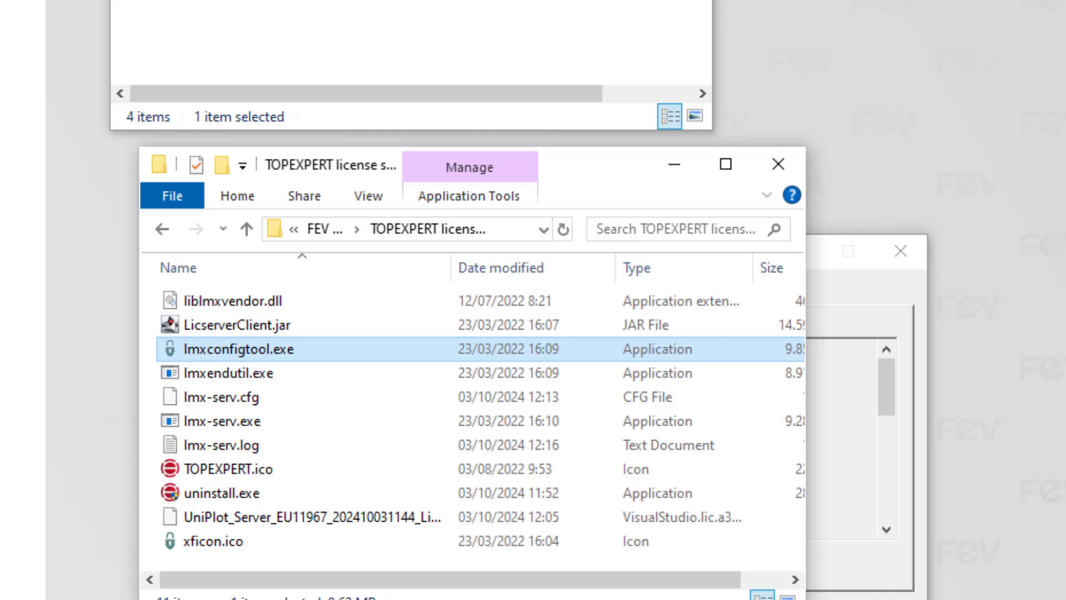
left_click(325, 516)
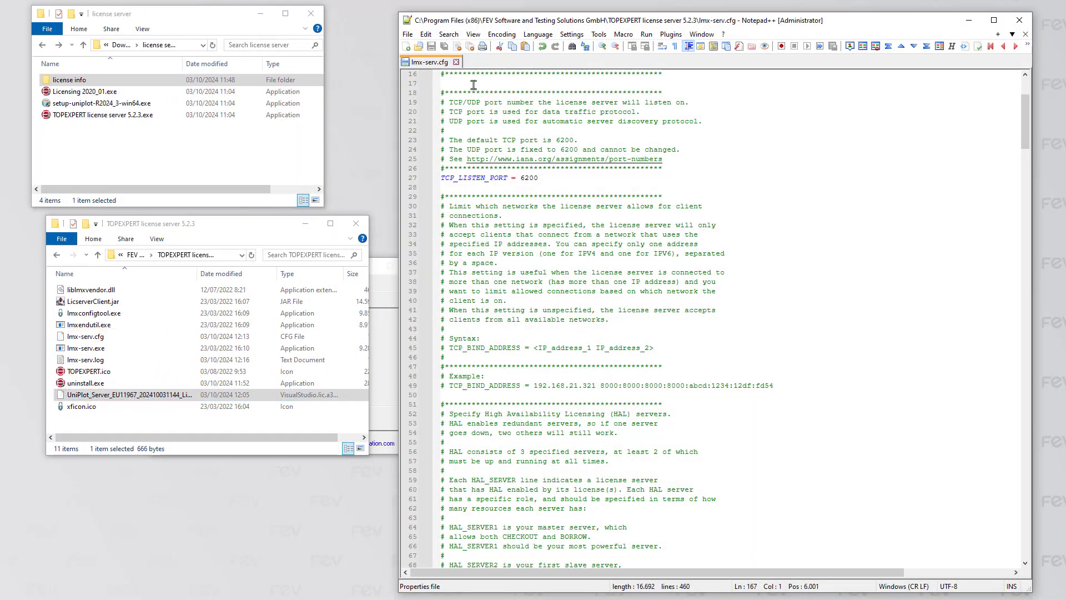
Step: In lmx-serv.cfg, uncomment the LICENSE_FILE example for floating_license2.lic on line 166 and delete its example path
scroll(622, 229, "down", 20)
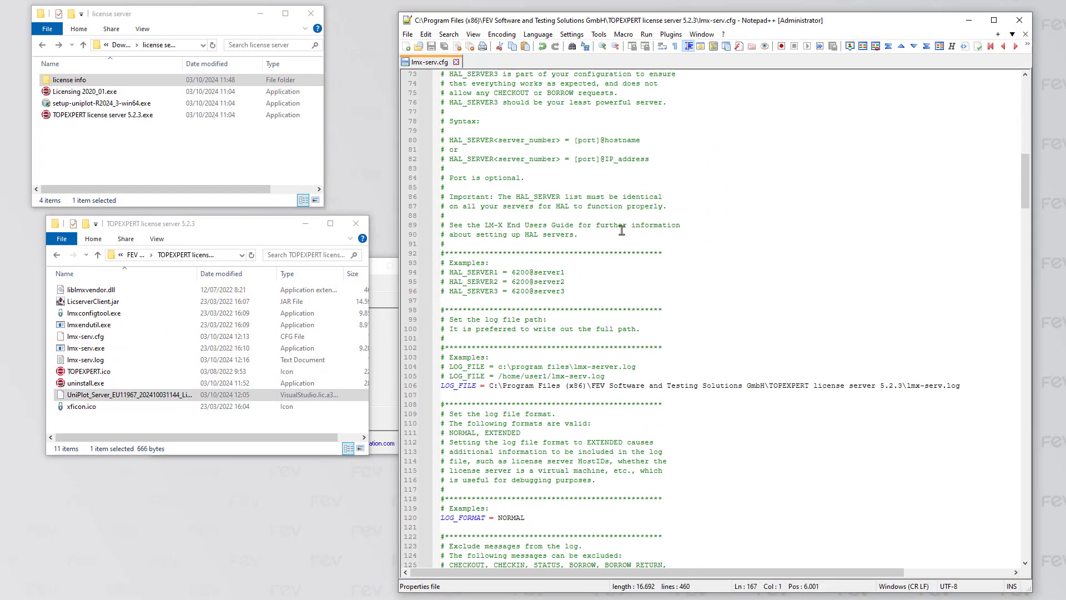
scroll(622, 230, "down", 14)
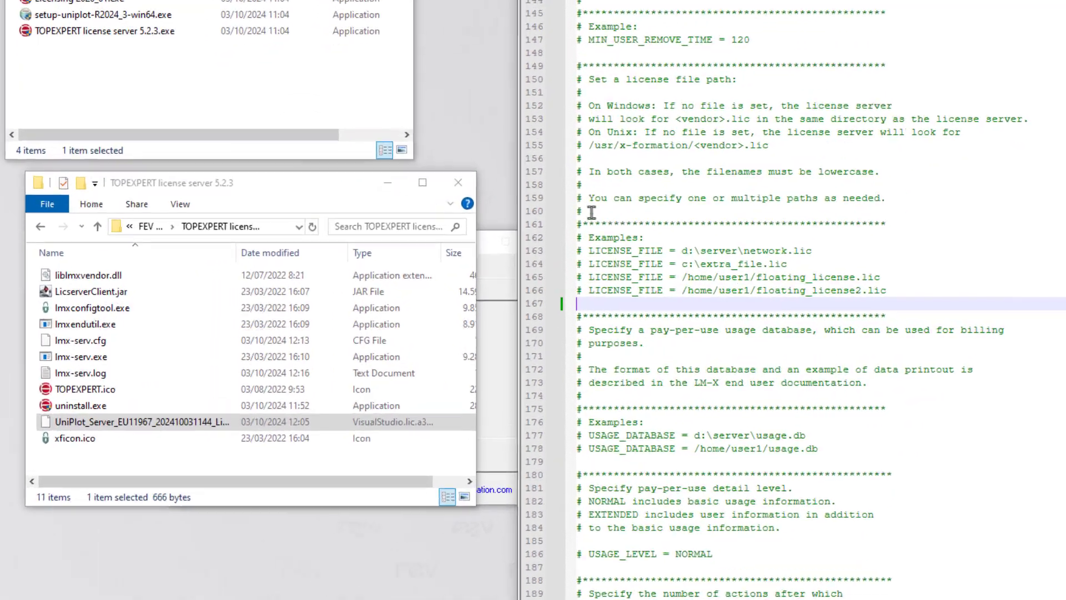
left_click_drag(483, 167, 529, 310)
left_click(1047, 284)
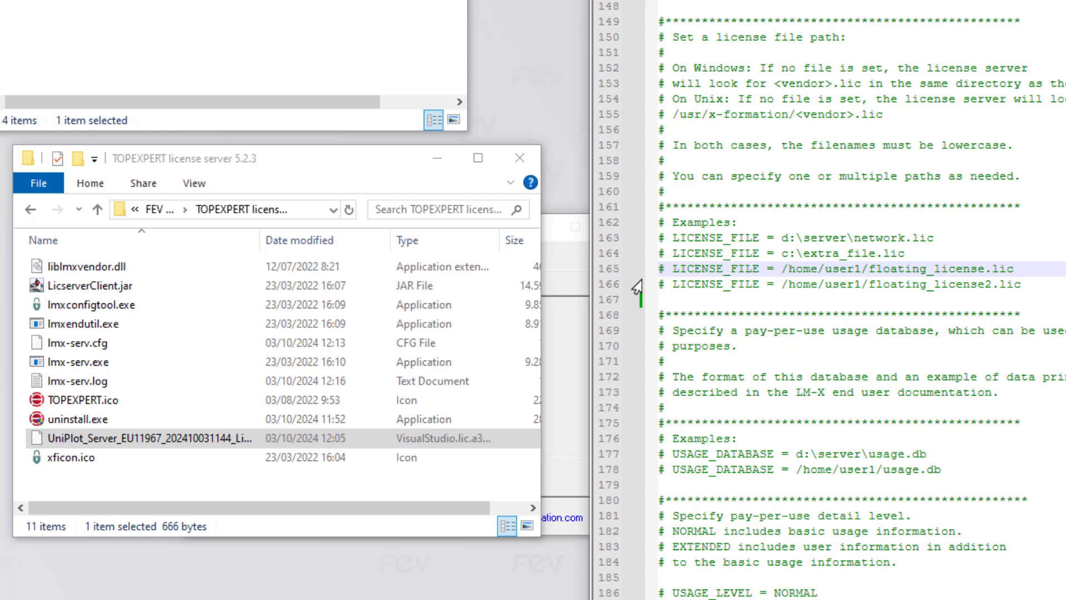
left_click(667, 285)
key("BackSpace")
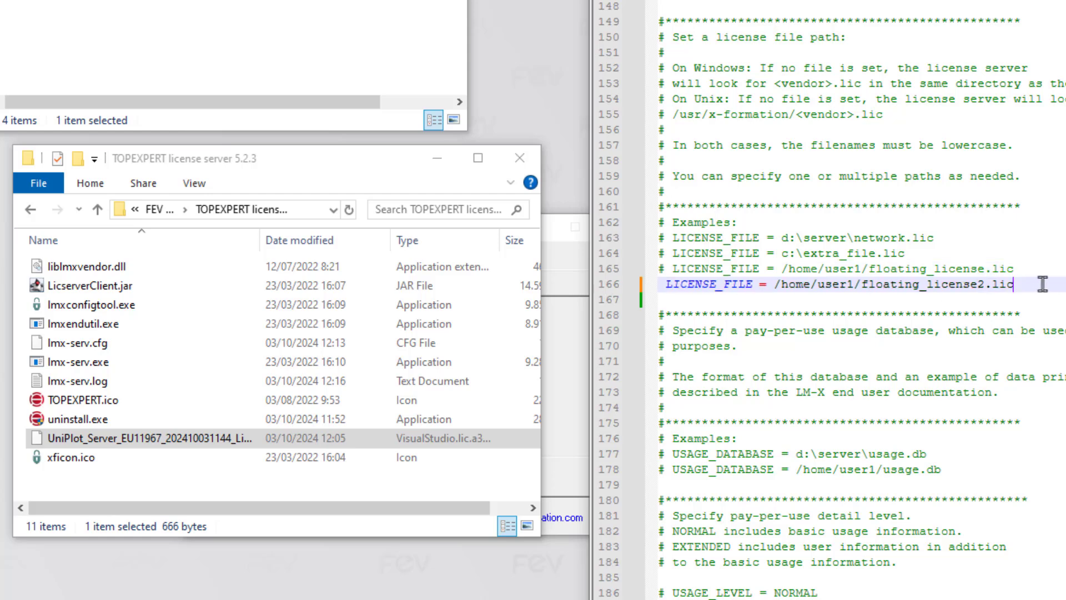
left_click_drag(1043, 284, 773, 288)
key("Delete")
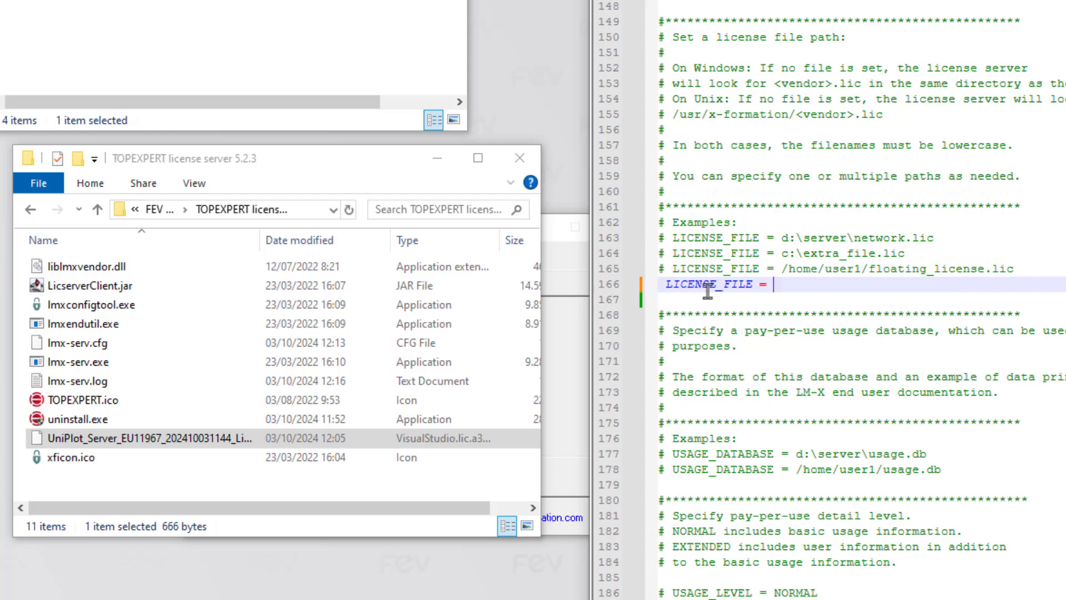
Step: Set LICENSE_FILE on line 166 to the copied full path of the UniPlot server license file and save lmx-serv.cfg
right_click(194, 436)
left_click(278, 232)
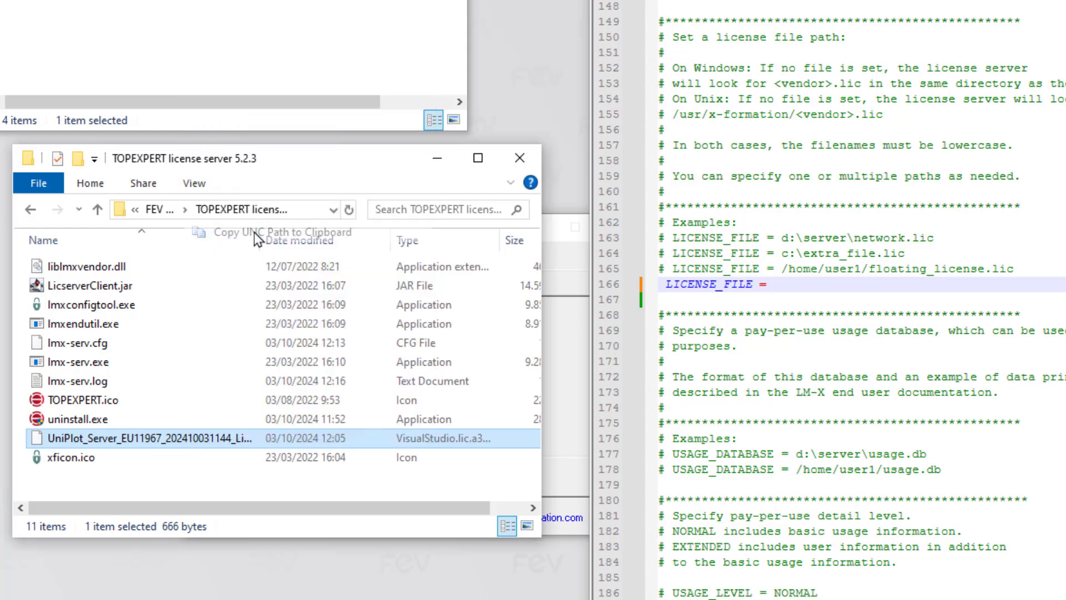
left_click(831, 287)
key("ctrl+v")
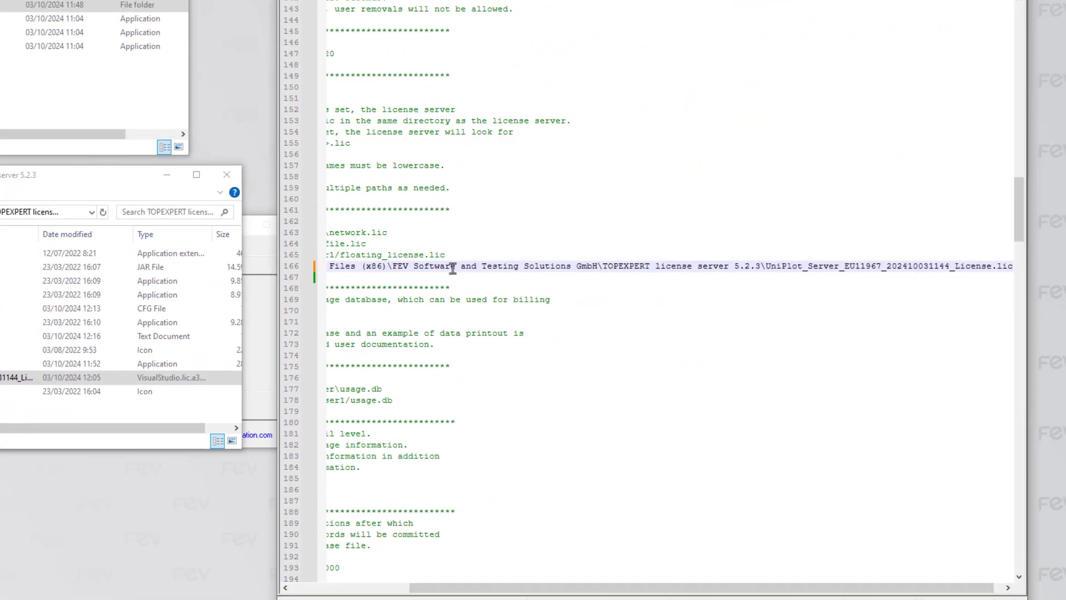
left_click_drag(594, 588, 468, 587)
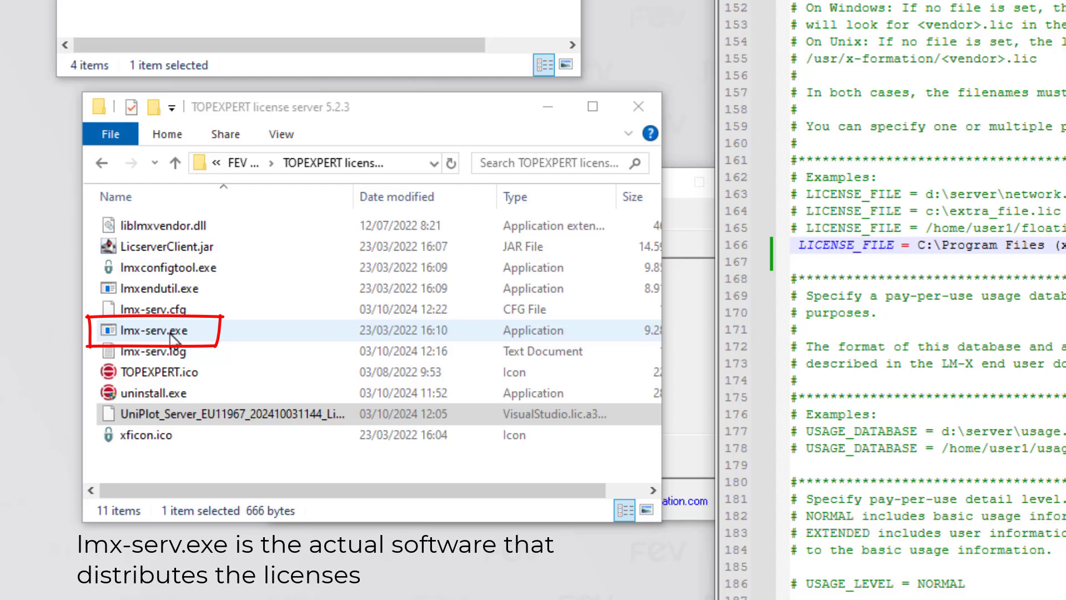
Step: Start the license server with lmx-serv.exe and move its console window out of the way
double_click(173, 332)
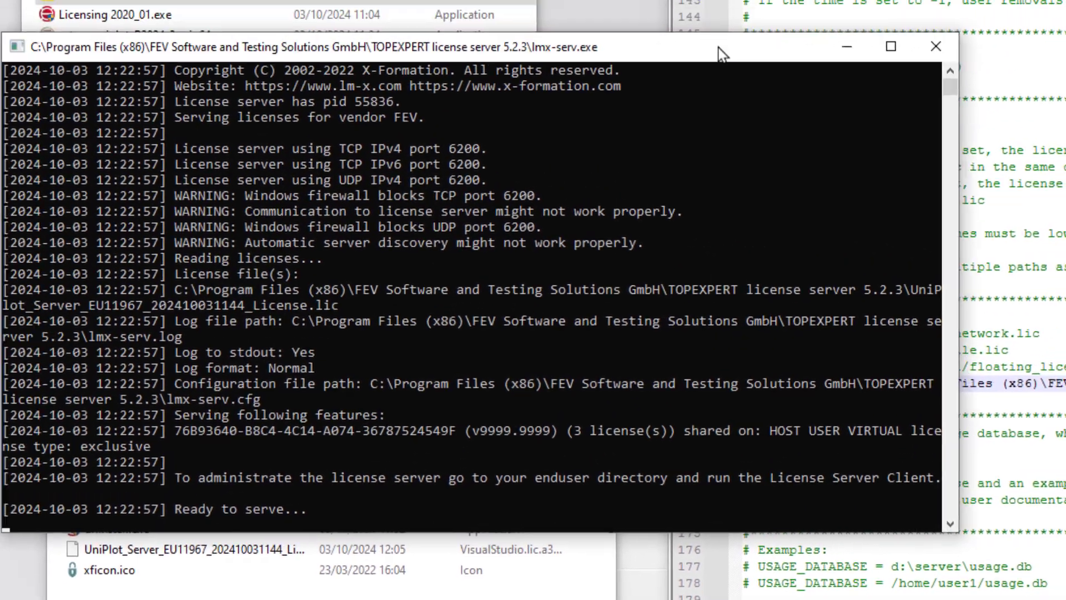
left_click_drag(718, 47, 763, 47)
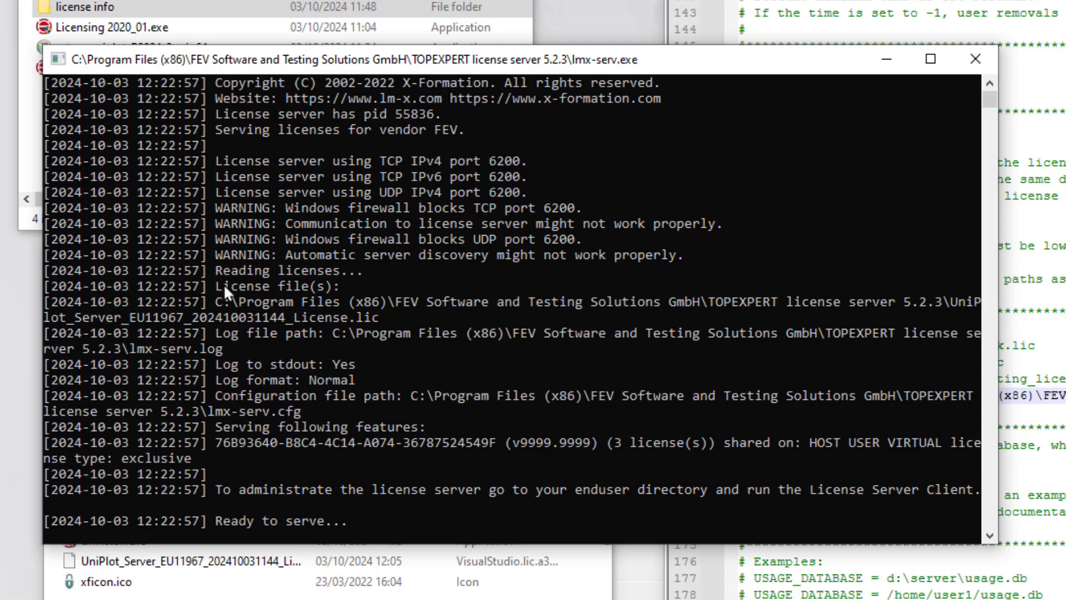
left_click_drag(600, 62, 0, 88)
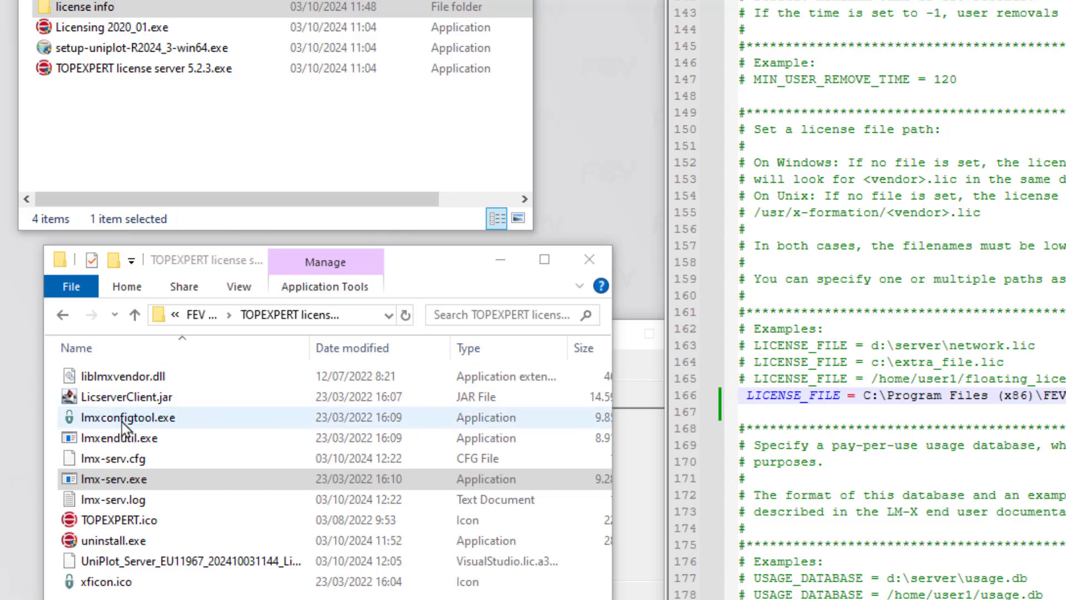
Step: Open lmxconfigtool.exe and query the license server with localhost as the host
double_click(86, 421)
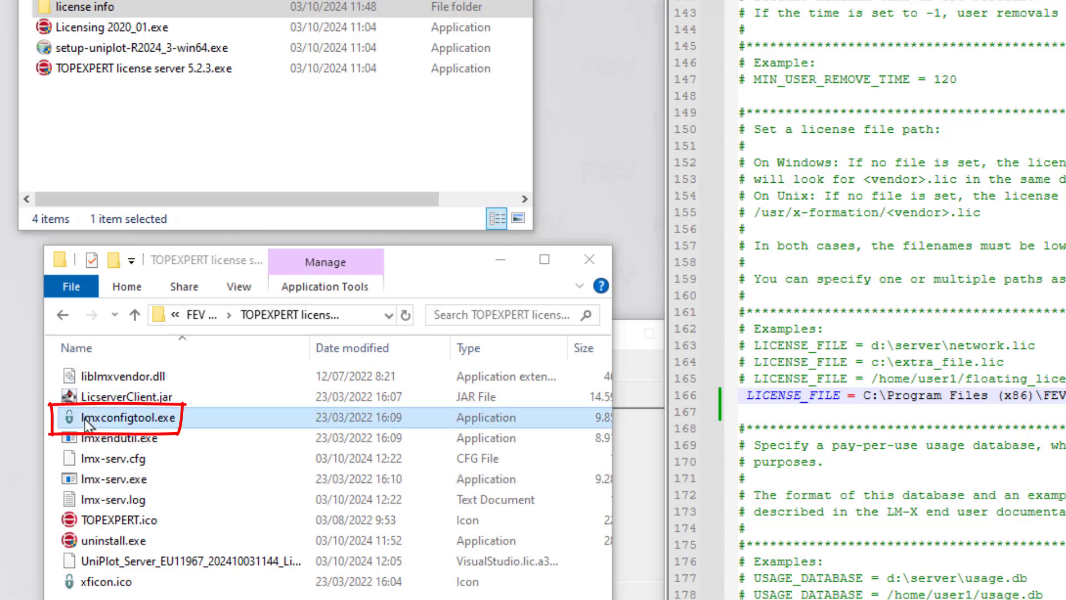
left_click_drag(131, 218, 334, 229)
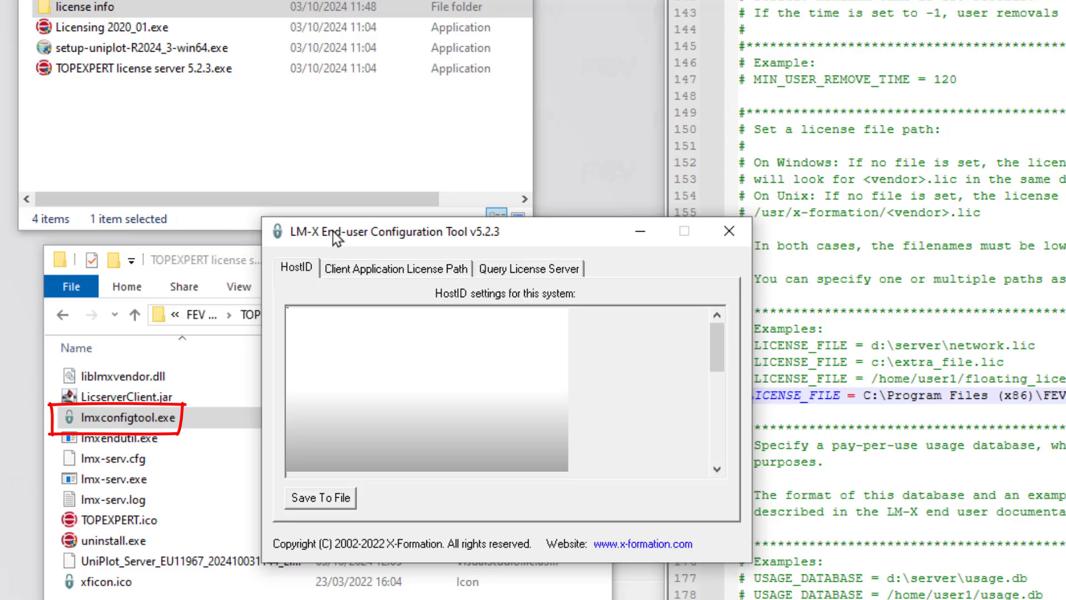
left_click(528, 269)
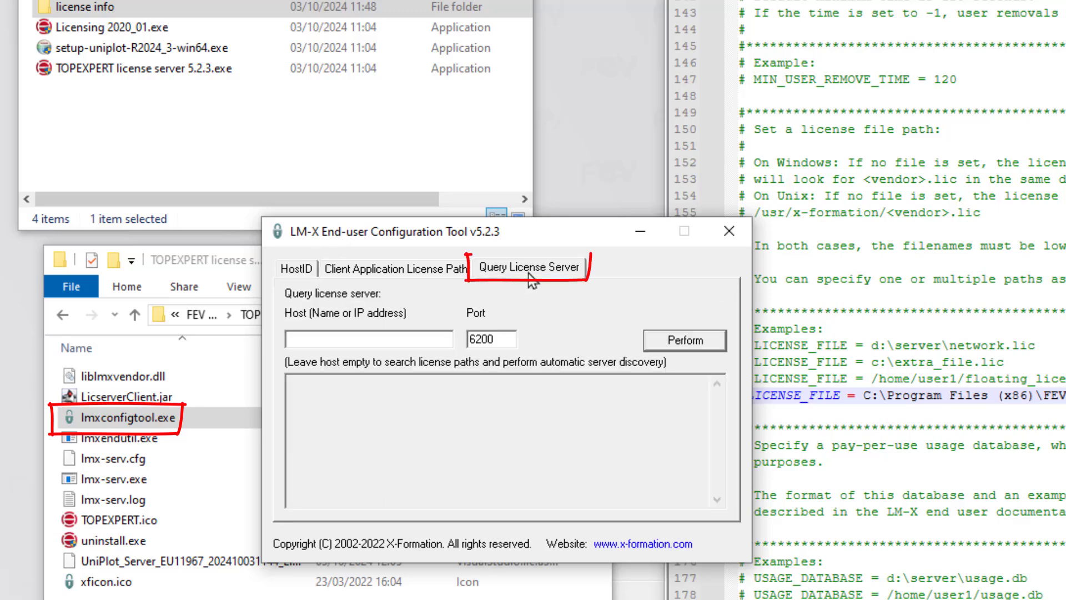
left_click(378, 338)
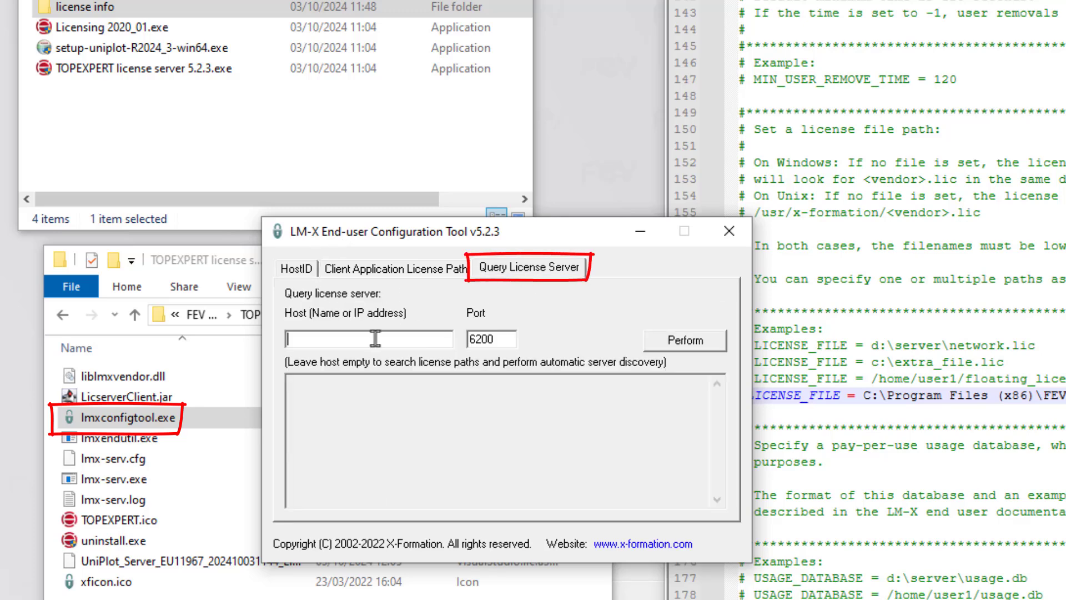
type("lo")
key("BackSpace")
key("BackSpace")
type("localhos")
left_click(688, 342)
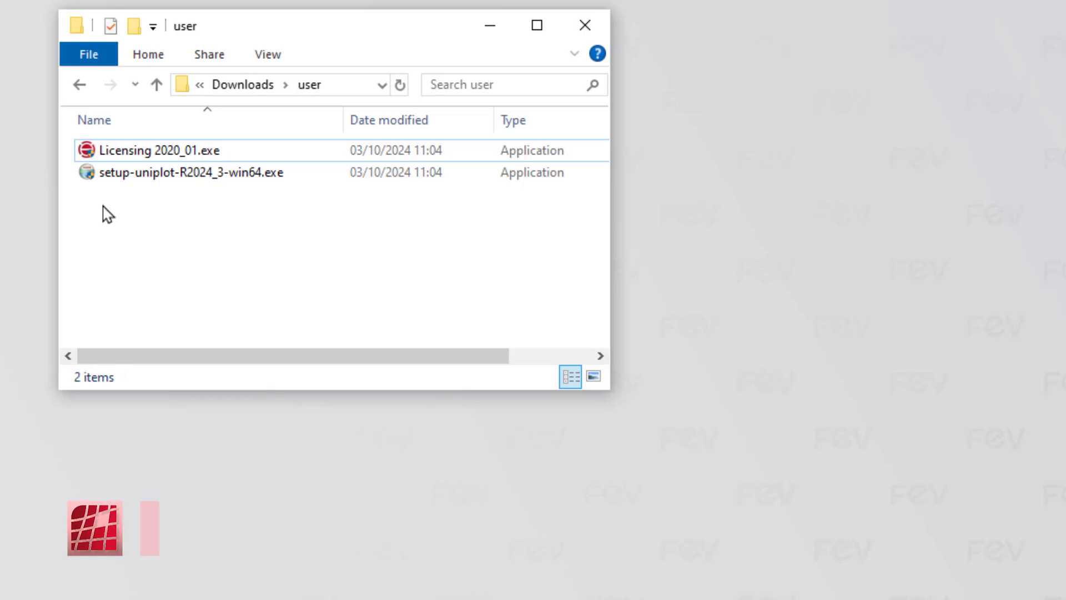
Step: Configure the license manager's server as localhost with port 6200, save the configuration and restart the license manager to apply it
mouse_move(128, 184)
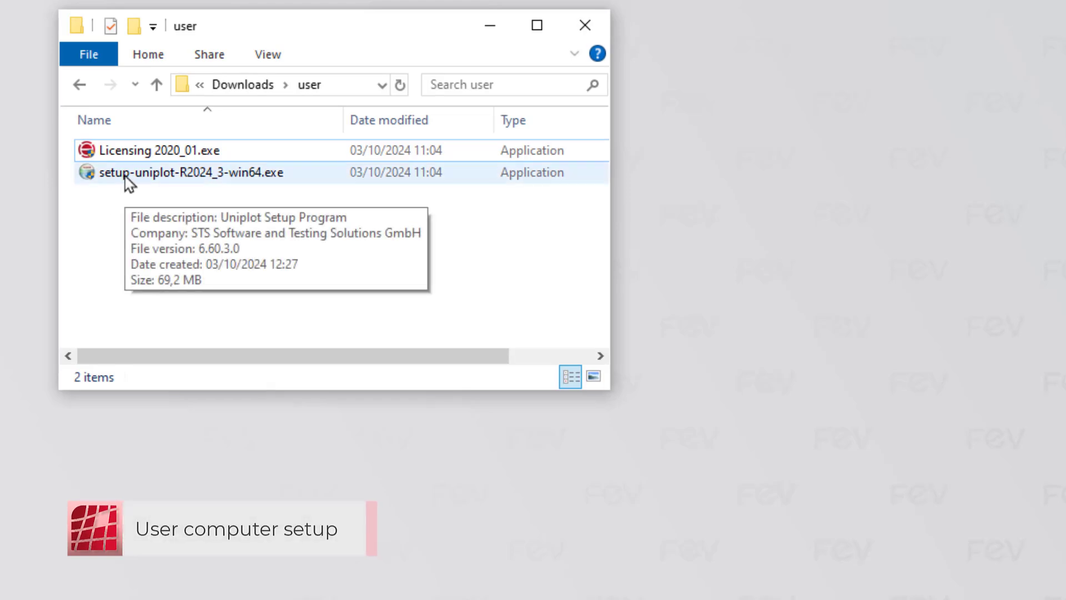
mouse_move(142, 157)
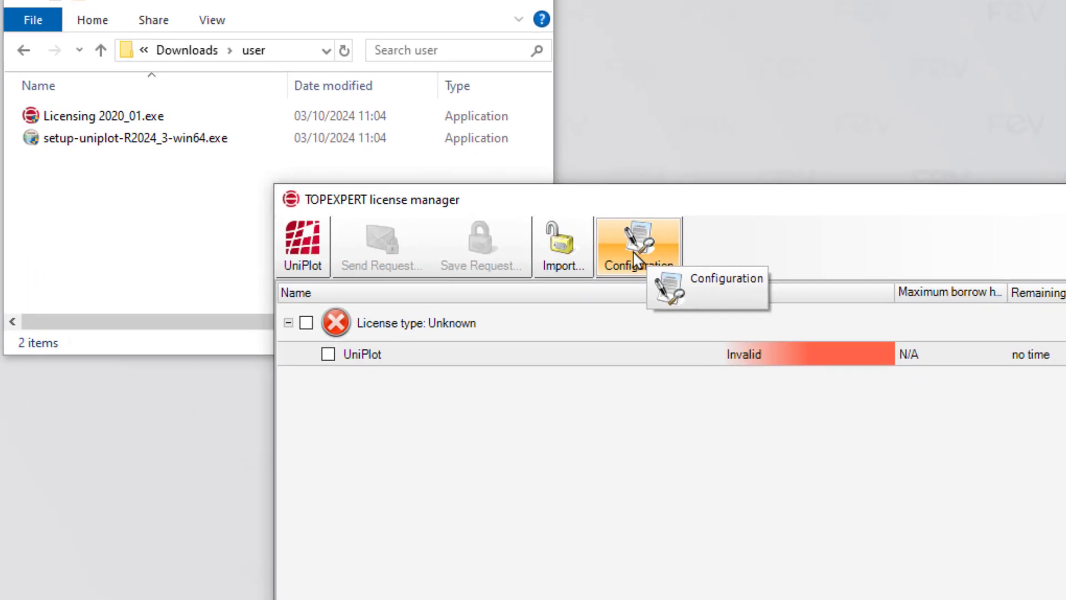
left_click(692, 278)
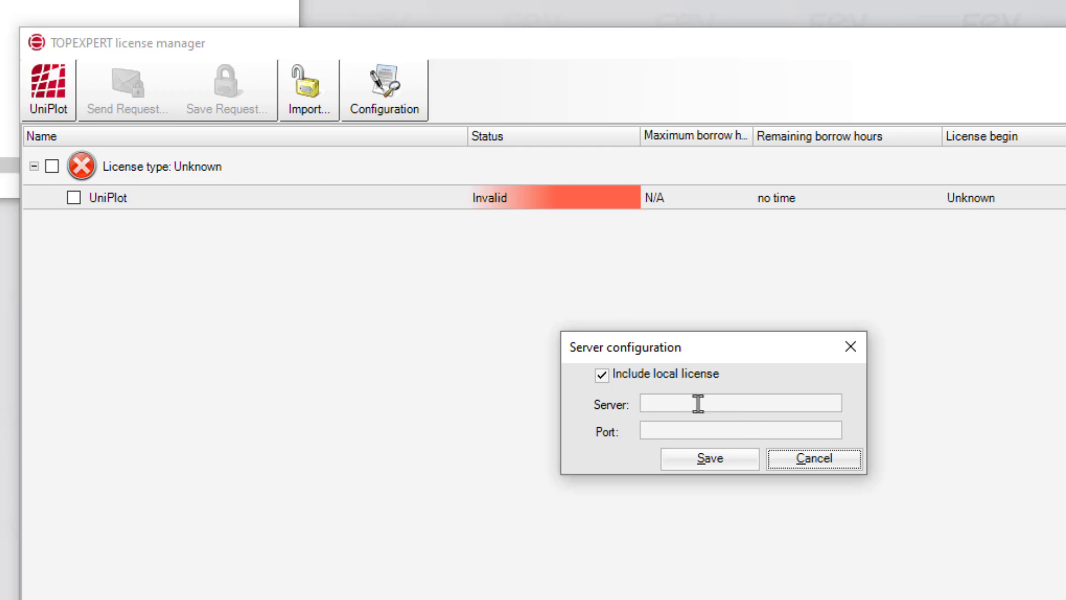
left_click(698, 404)
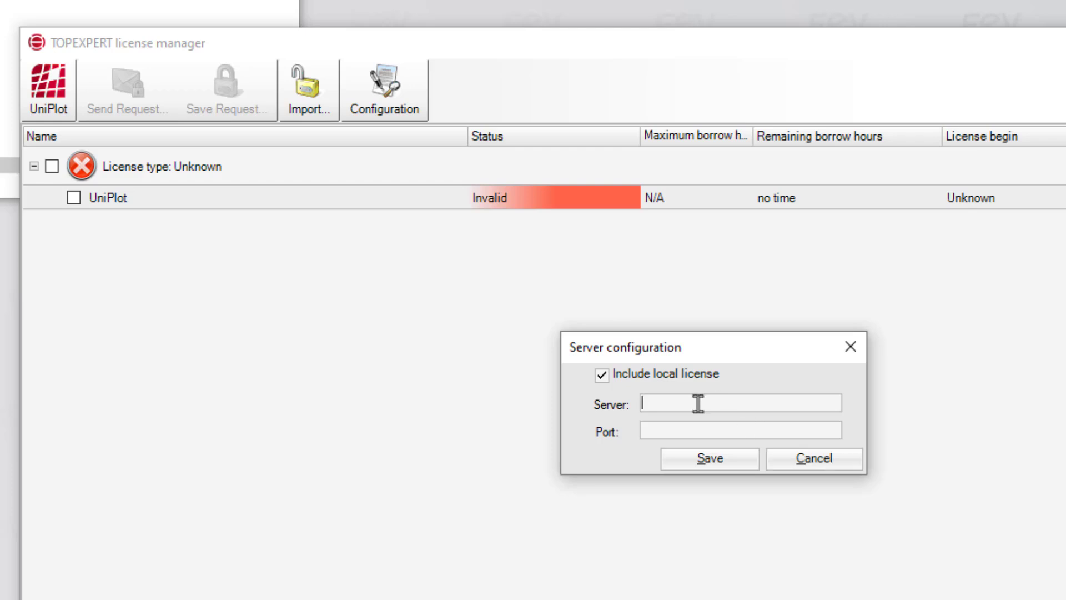
type("loca")
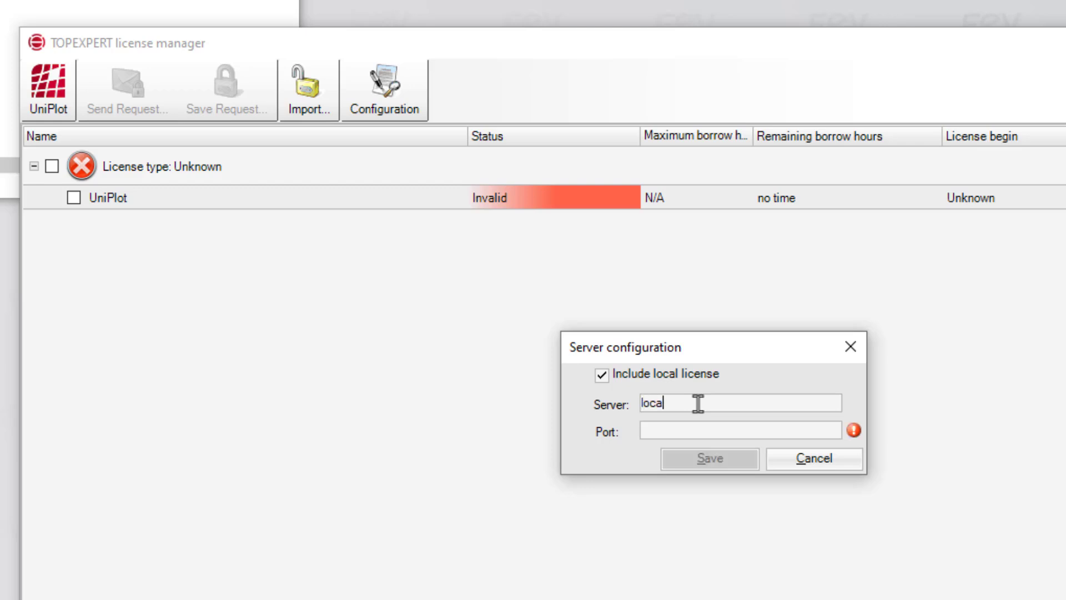
type("lhost")
key("Tab")
type("6200")
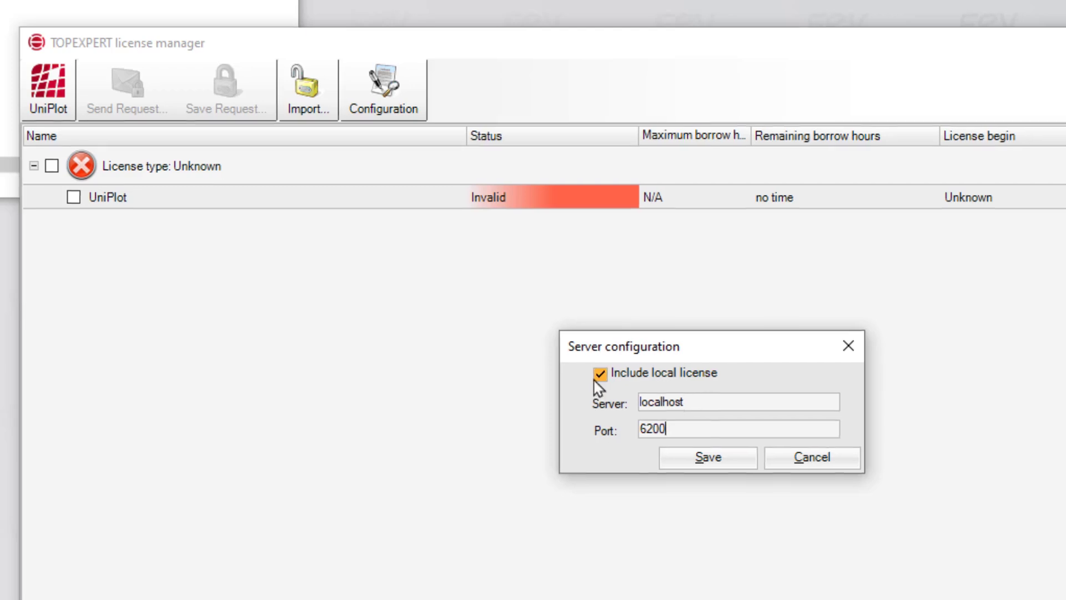
left_click(710, 458)
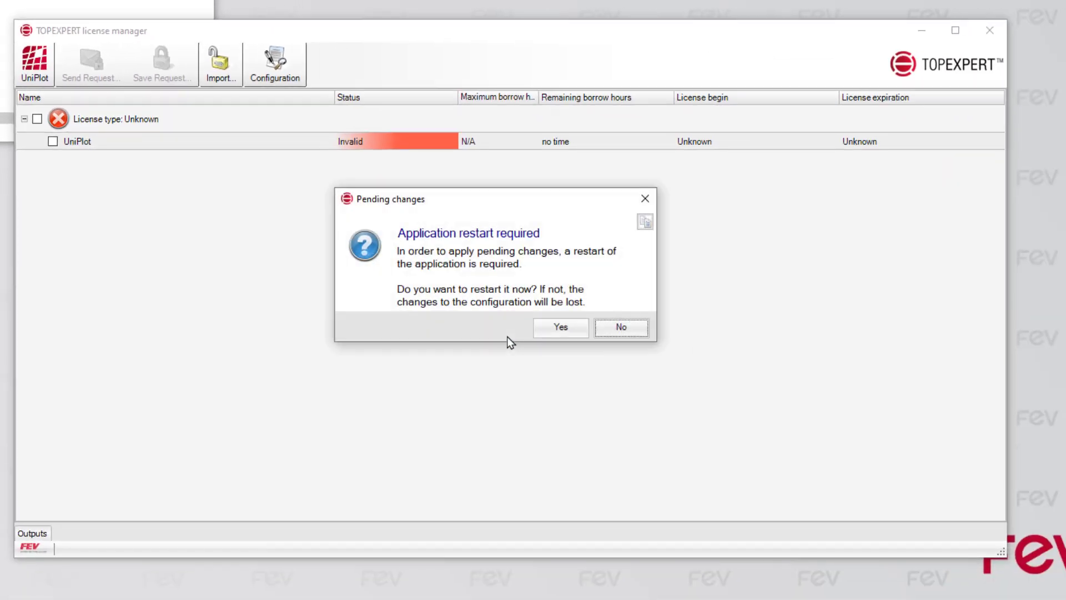
left_click(550, 327)
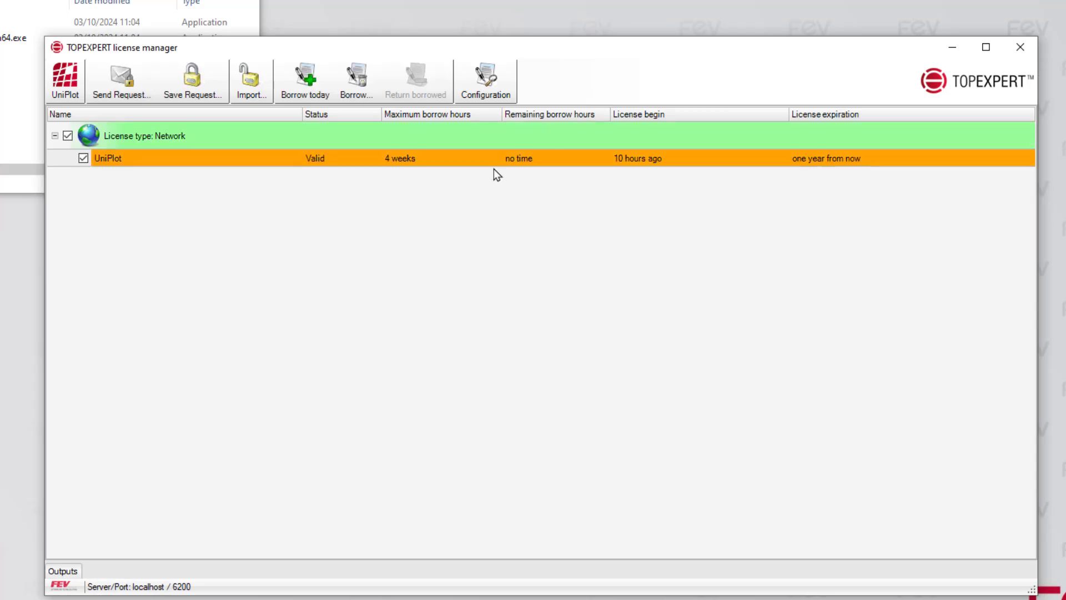
Step: Borrow the UniPlot network license for today and return the borrowed license to the server
left_click(1, 598)
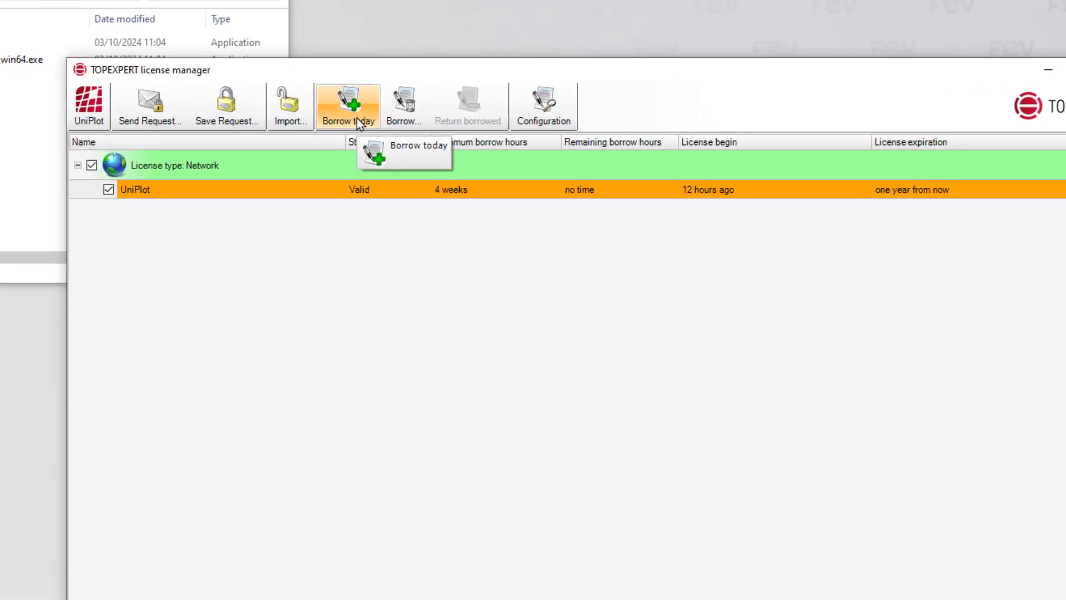
left_click(358, 119)
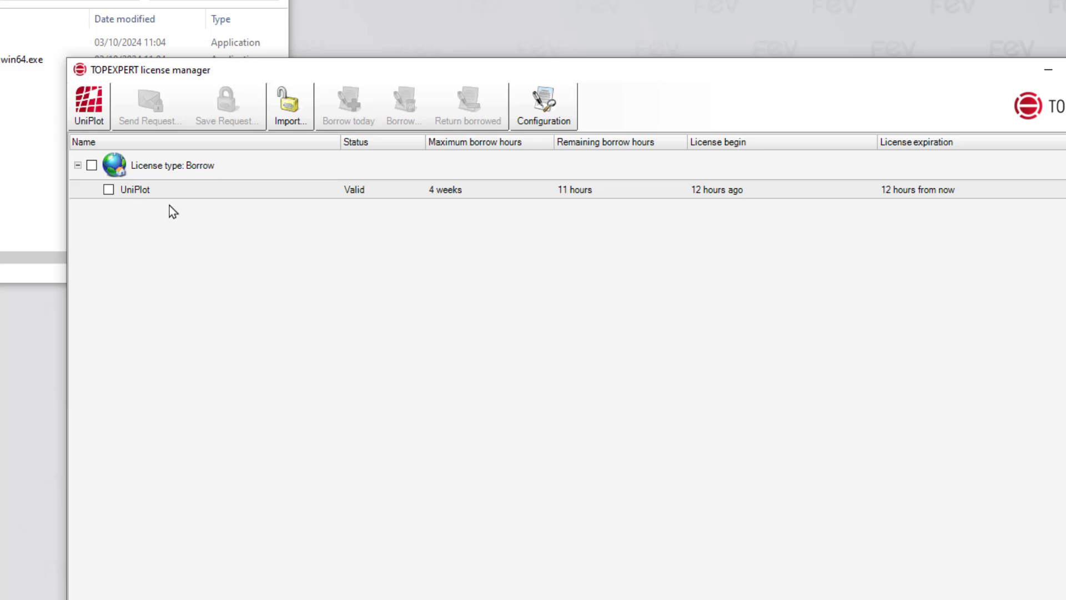
left_click(108, 190)
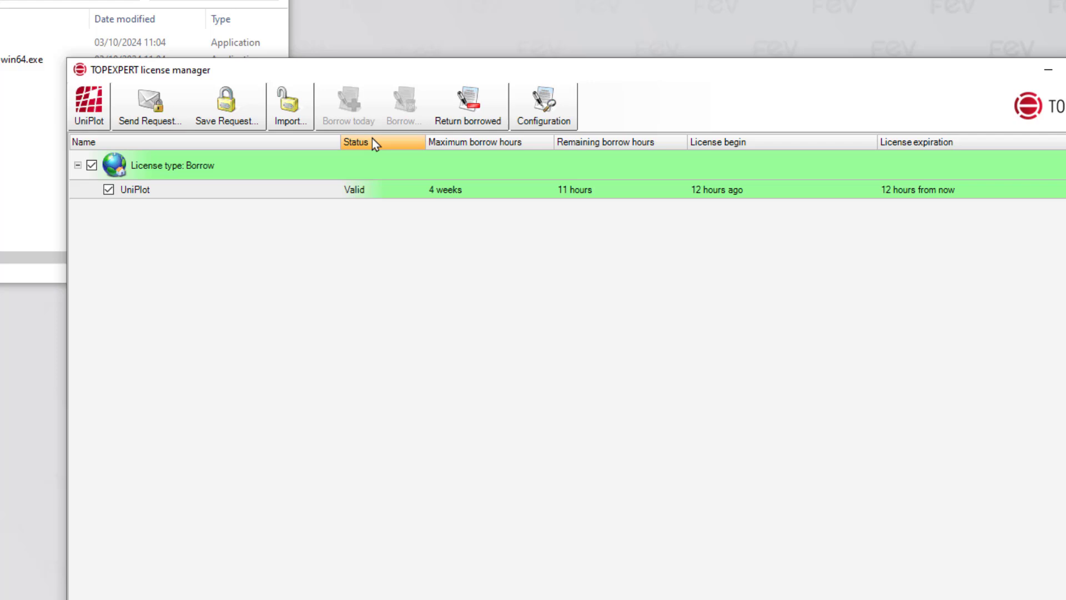
left_click(465, 119)
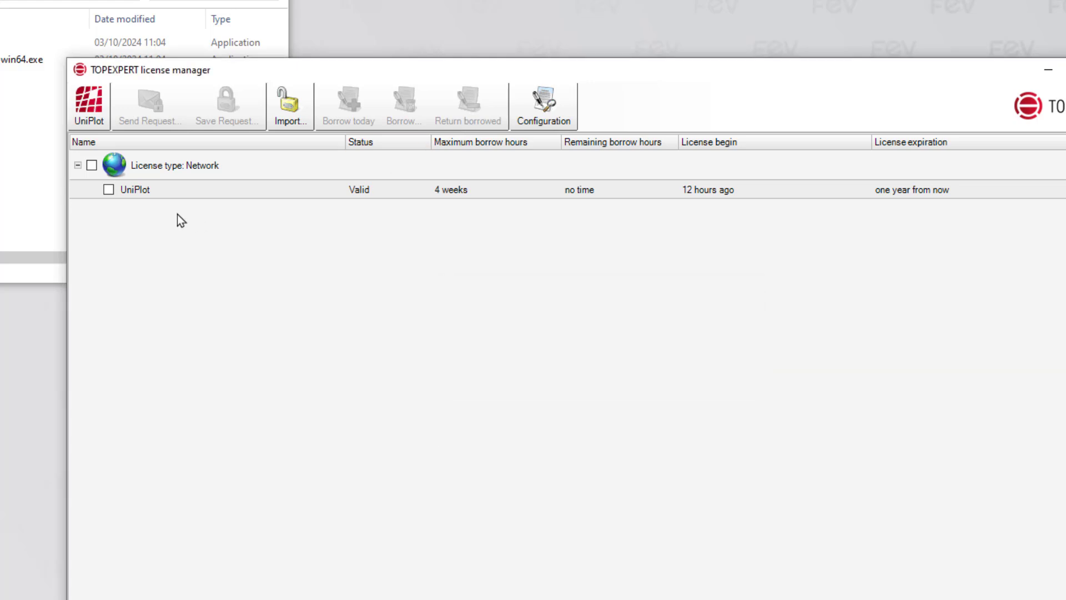
Step: Select the UniPlot network license and open the general borrowing option for it
left_click(108, 189)
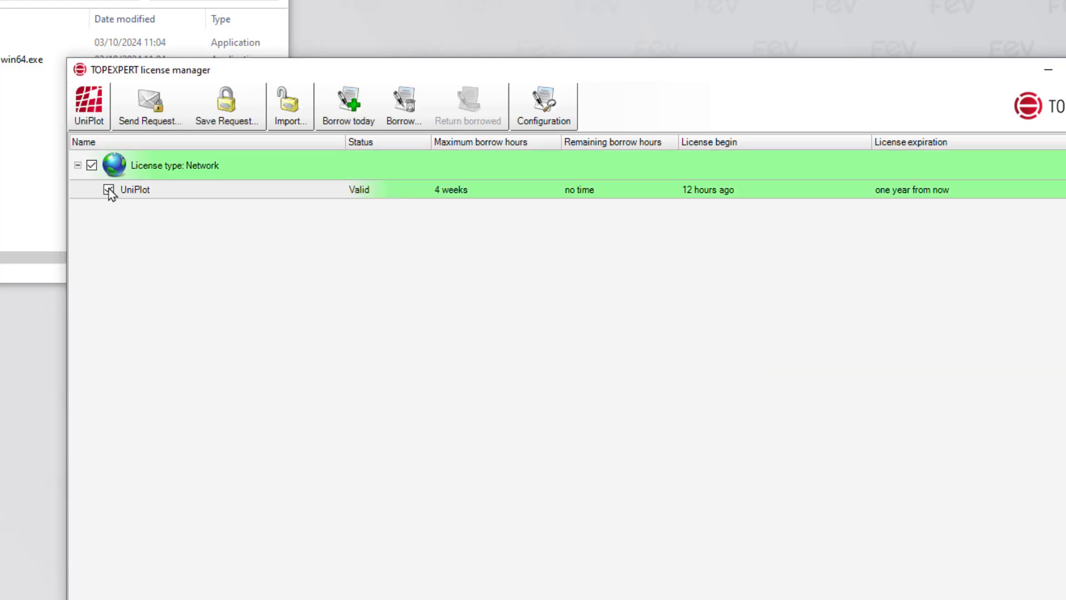
left_click(398, 113)
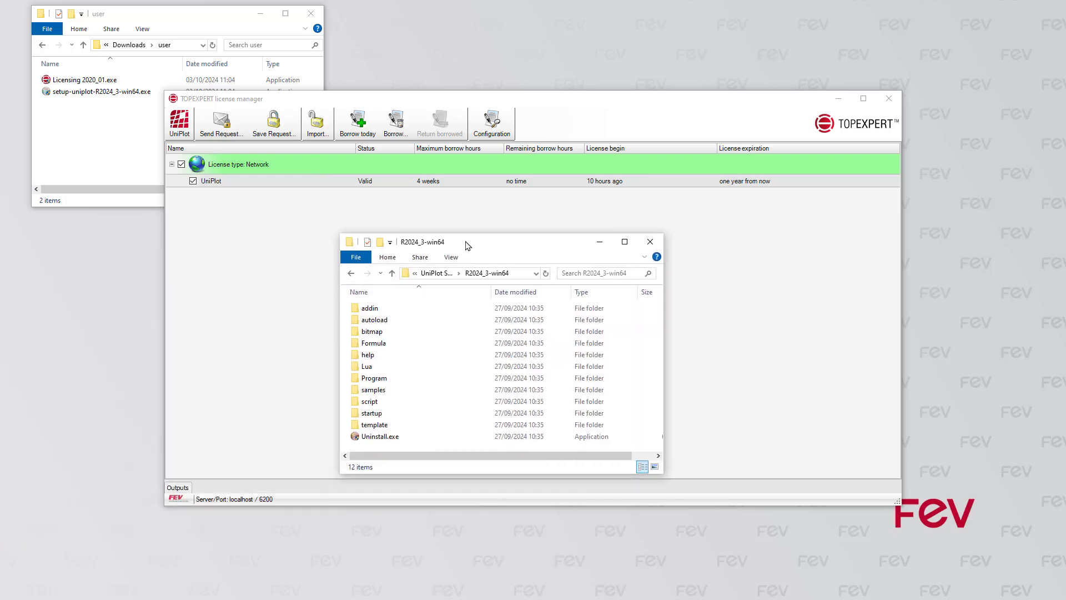
Step: In FEV.TOPexpert.Release.ini in the Program folder of R2024_3-win64, set LicensePath to localhost%6200
left_click_drag(462, 241, 425, 227)
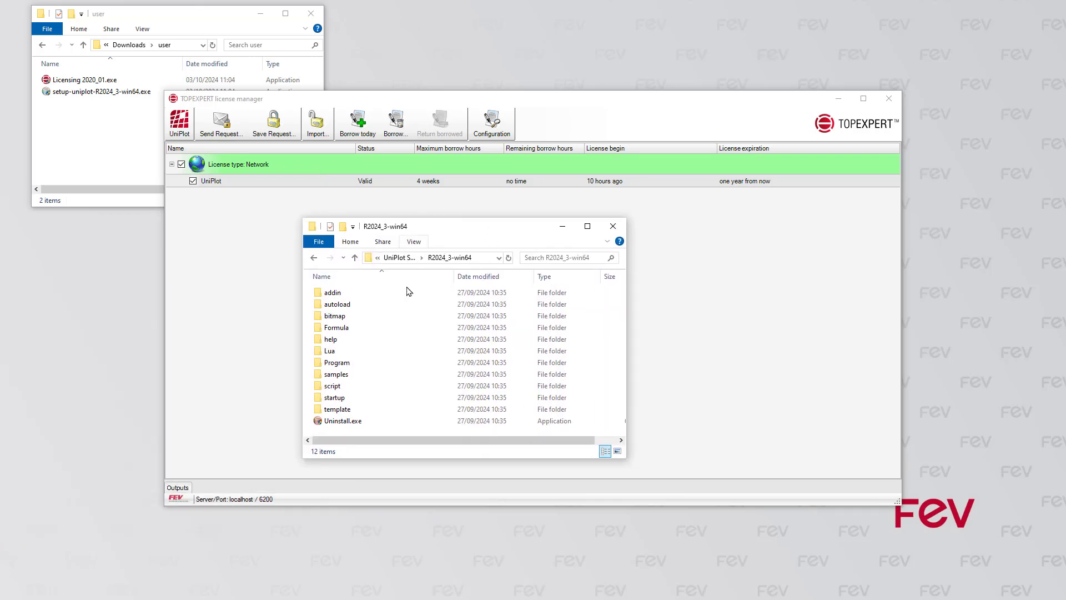
double_click(333, 364)
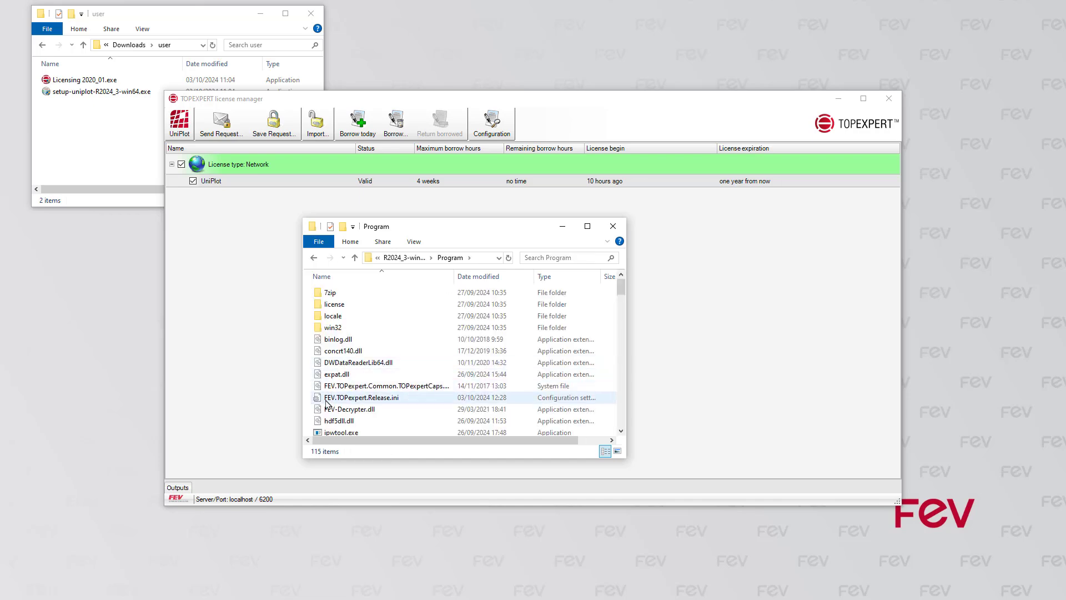
double_click(393, 398)
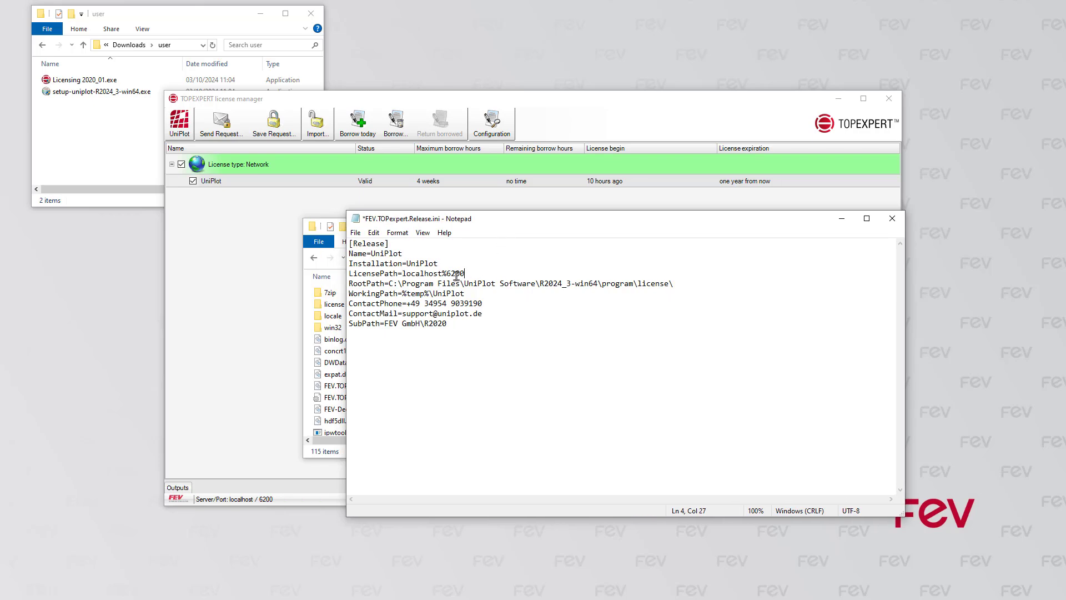
mouse_move(465, 274)
left_mouse_down()
mouse_move(401, 277)
mouse_move(471, 273)
left_mouse_up()
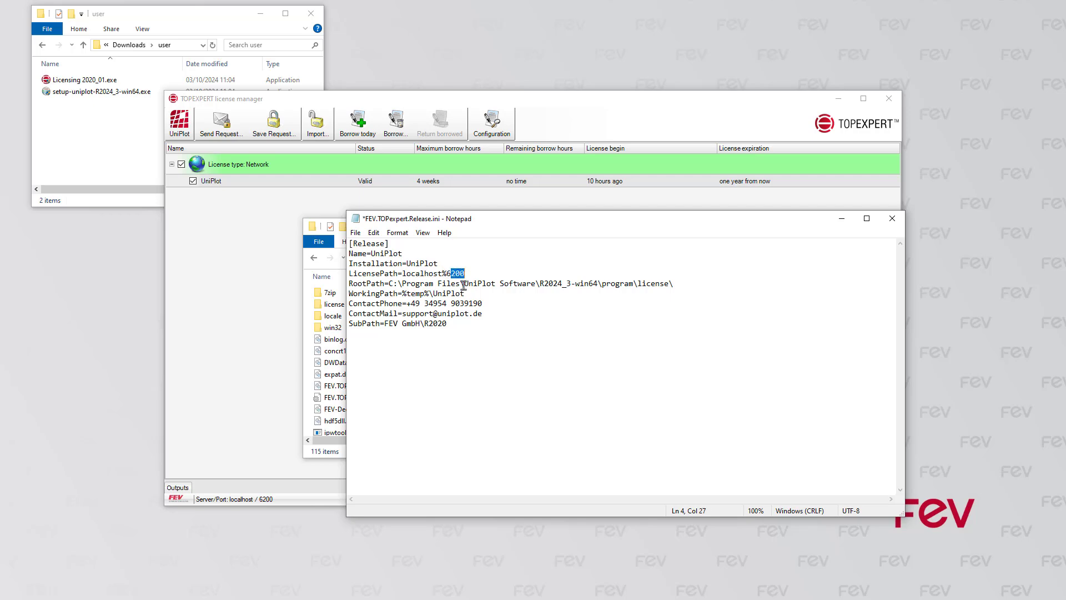